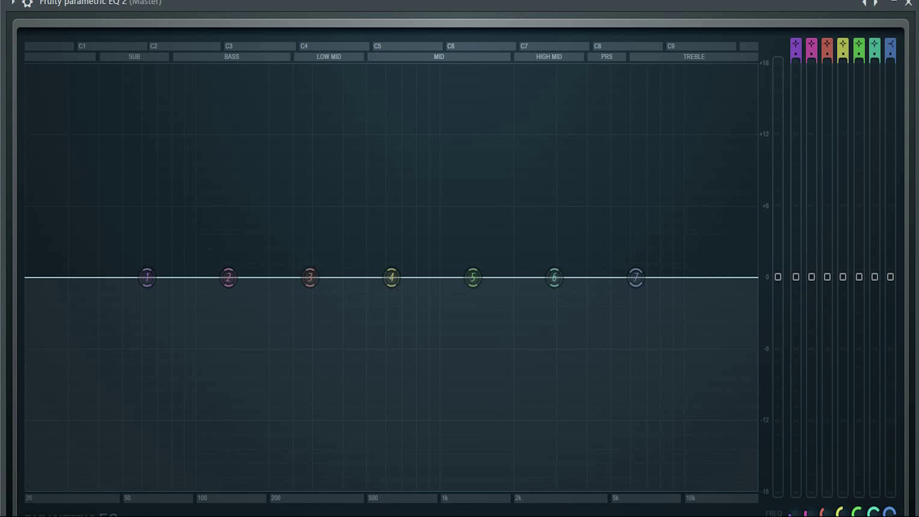
Play the beat and solo the eSnare track in the mixer to isolate its signal in the master EQ
{"action": "key", "text": "space"}
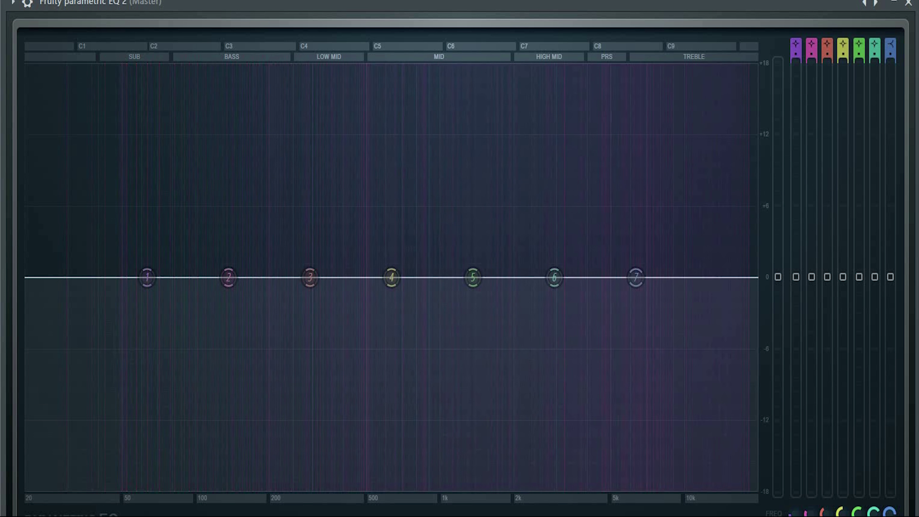
{"action": "key", "text": "F9"}
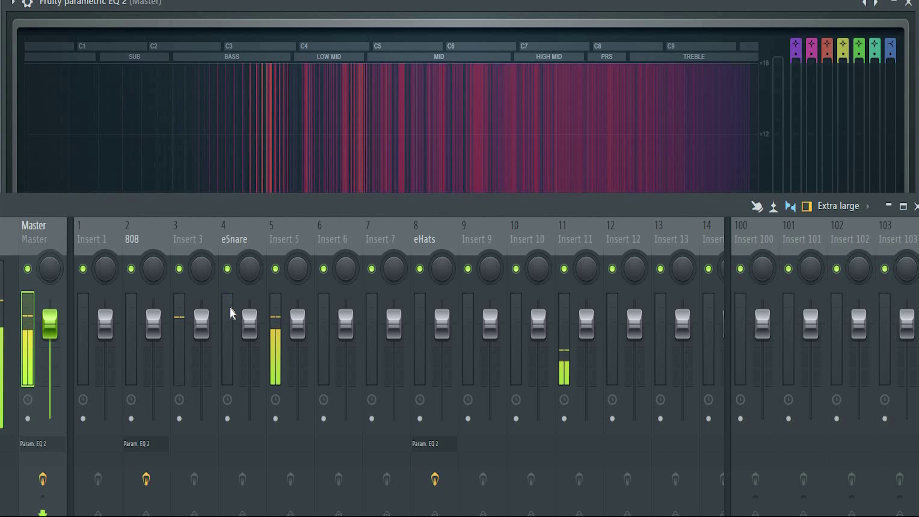
{"action": "right_click", "coordinate": [227, 268]}
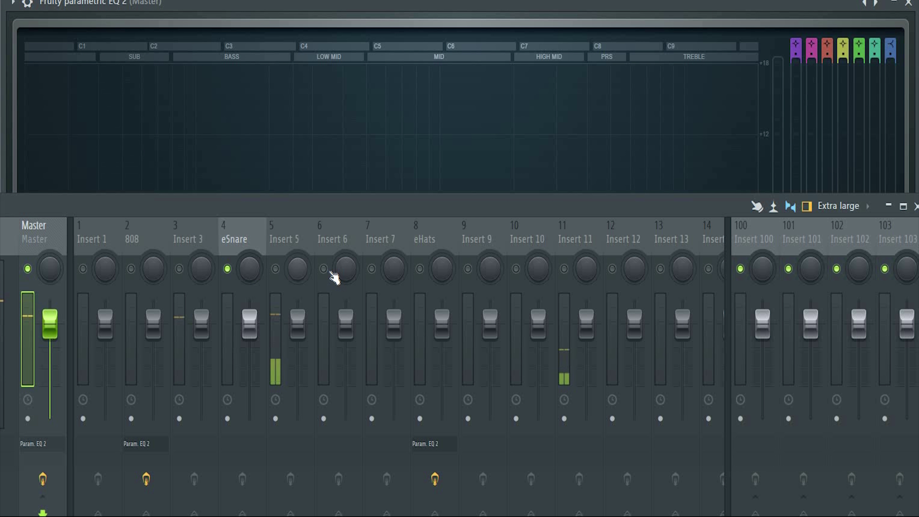
{"action": "key", "text": "F9"}
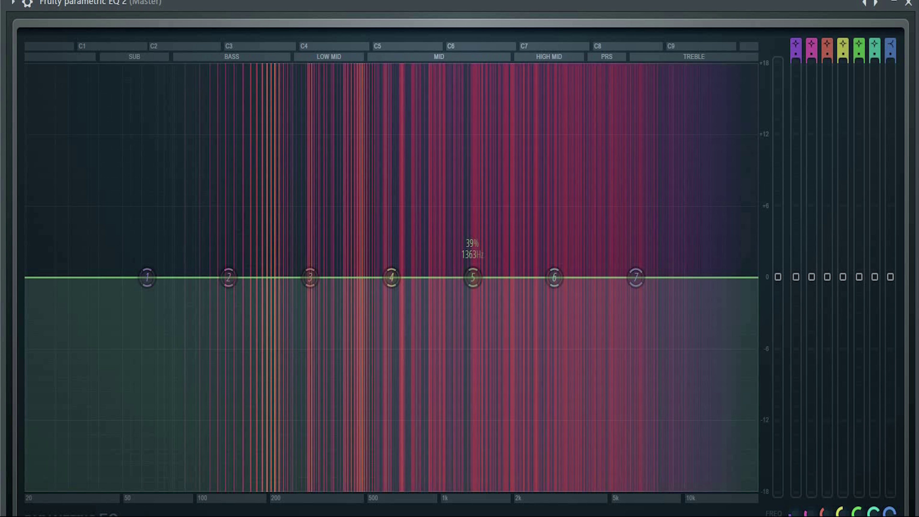
Lower bands 5 and 4, cutting band 4 about 4 dB near 703 Hz, and reset both, with playback stopped
{"action": "mouse_move", "coordinate": [473, 284]}
{"action": "left_mouse_down"}
{"action": "mouse_move", "coordinate": [469, 151]}
{"action": "mouse_move", "coordinate": [476, 294]}
{"action": "mouse_move", "coordinate": [486, 305]}
{"action": "mouse_move", "coordinate": [480, 281]}
{"action": "left_mouse_up"}
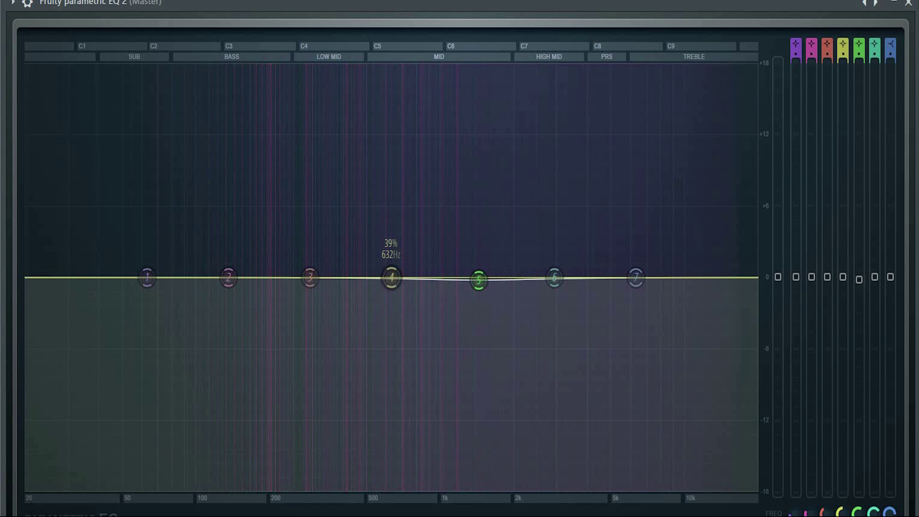
{"action": "left_click_drag", "start_coordinate": [391, 278], "coordinate": [403, 321]}
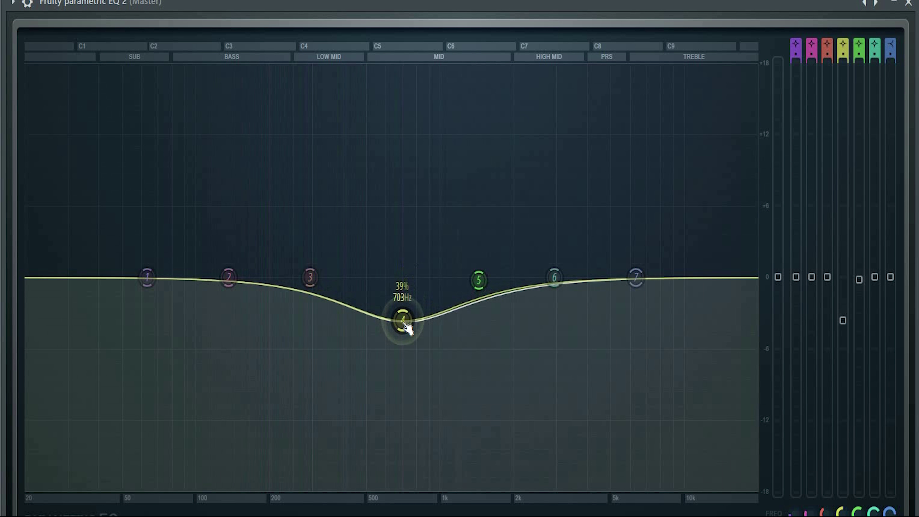
{"action": "left_click", "coordinate": [403, 322], "text": "alt"}
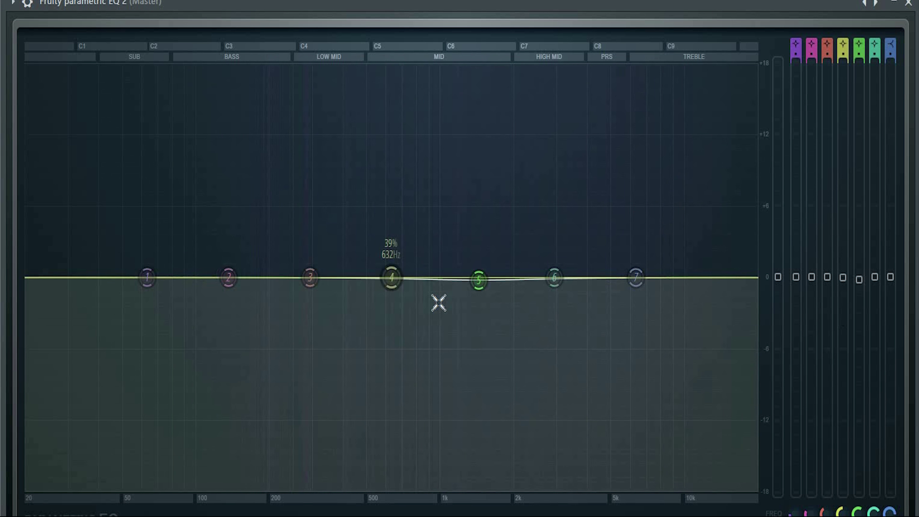
{"action": "left_click", "coordinate": [479, 282], "text": "alt"}
{"action": "key", "text": "space"}
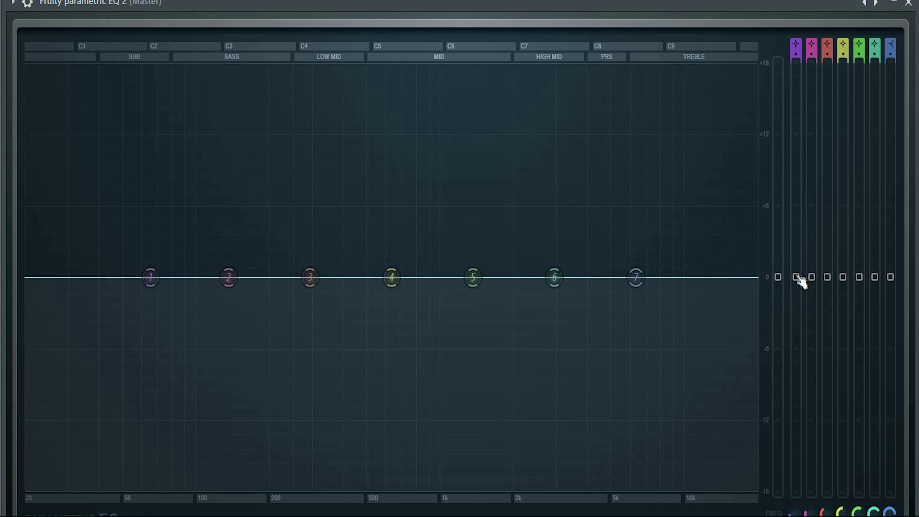
Boost band 1 to about +9 dB, bring it down to about -7 dB, and reset its level to zero
{"action": "left_click_drag", "start_coordinate": [150, 277], "coordinate": [151, 168]}
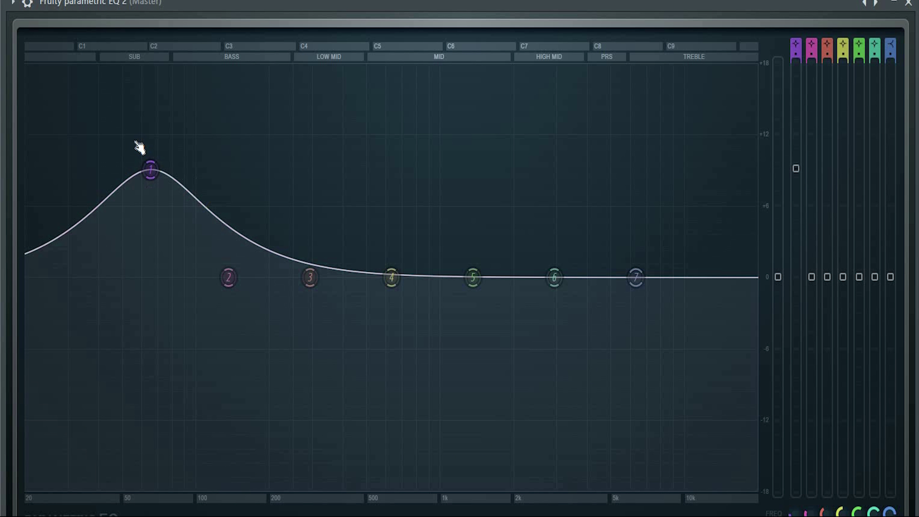
{"action": "left_click_drag", "start_coordinate": [150, 169], "coordinate": [150, 206]}
{"action": "left_click_drag", "start_coordinate": [795, 206], "coordinate": [797, 368]}
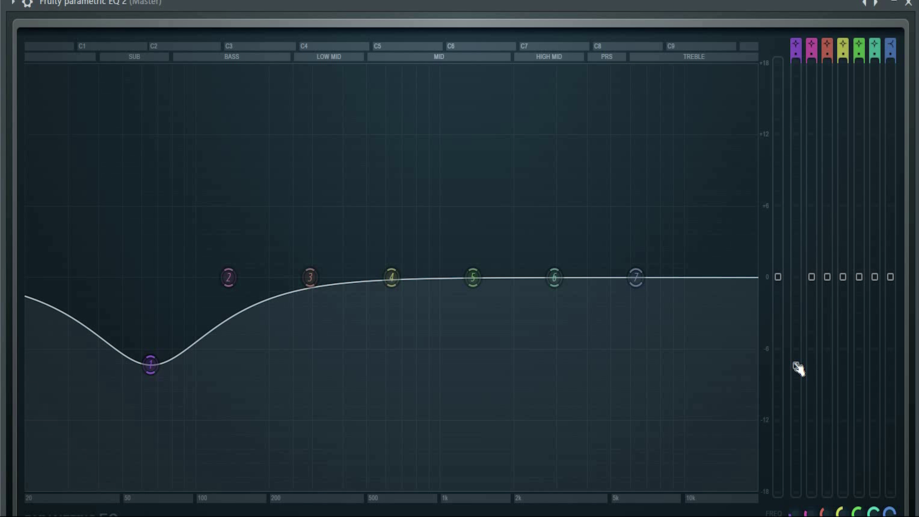
{"action": "left_click", "coordinate": [797, 367], "text": "alt"}
Cut band 1 at 65 Hz with its bandwidth narrowed to 0% and set its level to about -6 dB
{"action": "mouse_move", "coordinate": [151, 285]}
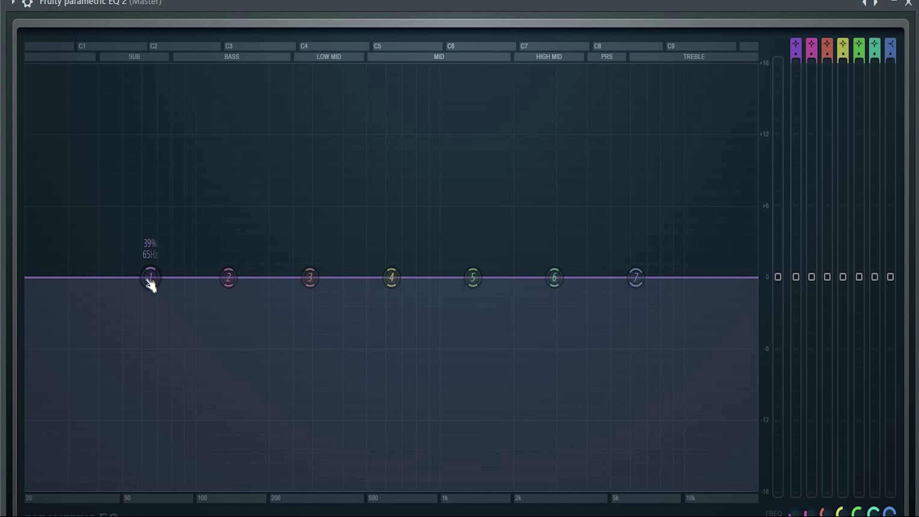
{"action": "left_click_drag", "start_coordinate": [150, 285], "coordinate": [149, 361]}
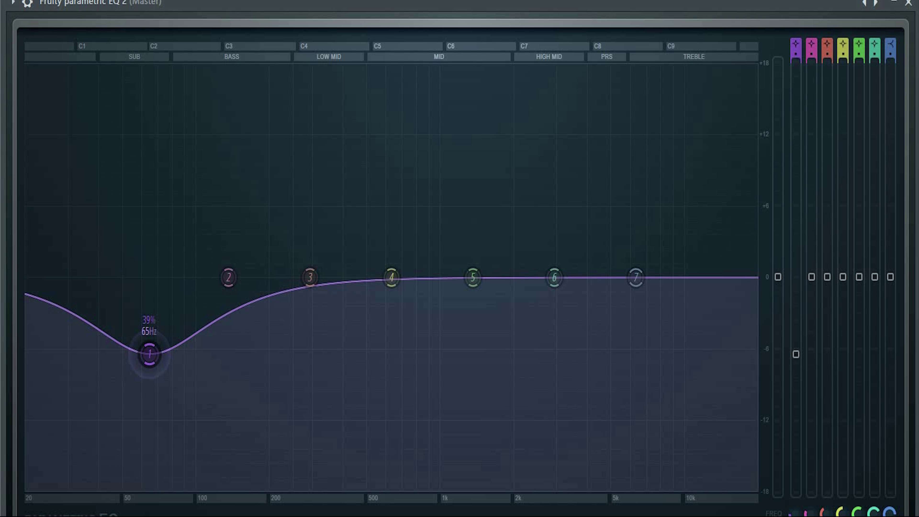
{"action": "scroll", "coordinate": [149, 355], "scroll_direction": "down", "scroll_amount": 8}
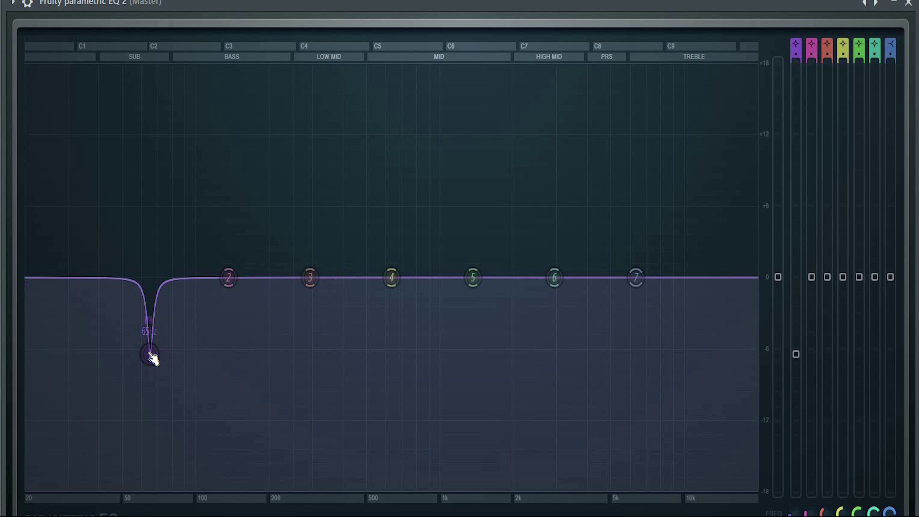
{"action": "left_click_drag", "start_coordinate": [149, 354], "coordinate": [149, 417]}
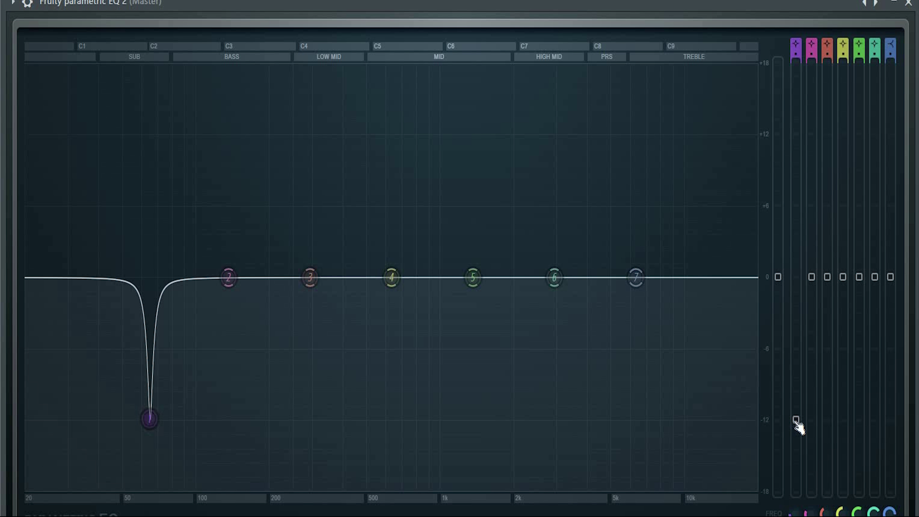
{"action": "left_click_drag", "start_coordinate": [149, 418], "coordinate": [149, 348]}
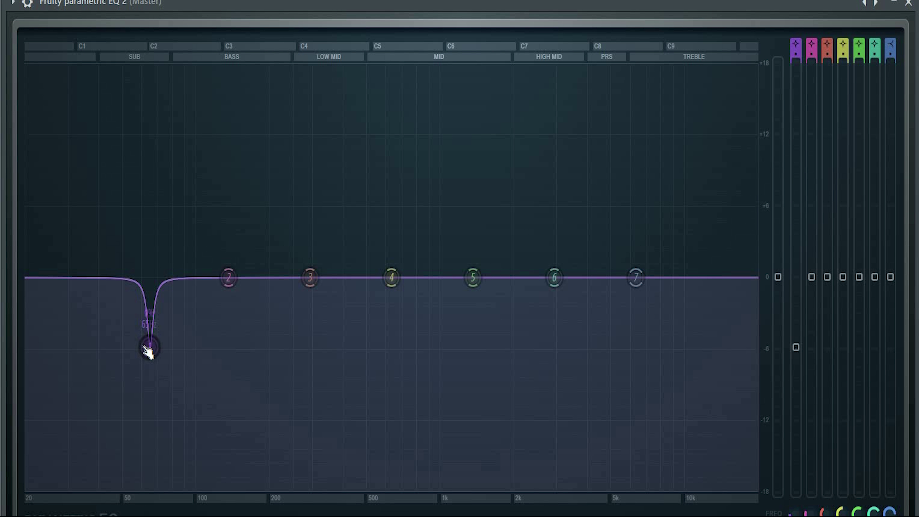
Change band 1 to a high-pass filter with 55% bandwidth and sweep its cutoff up to about 479 Hz
{"action": "right_click", "coordinate": [146, 350]}
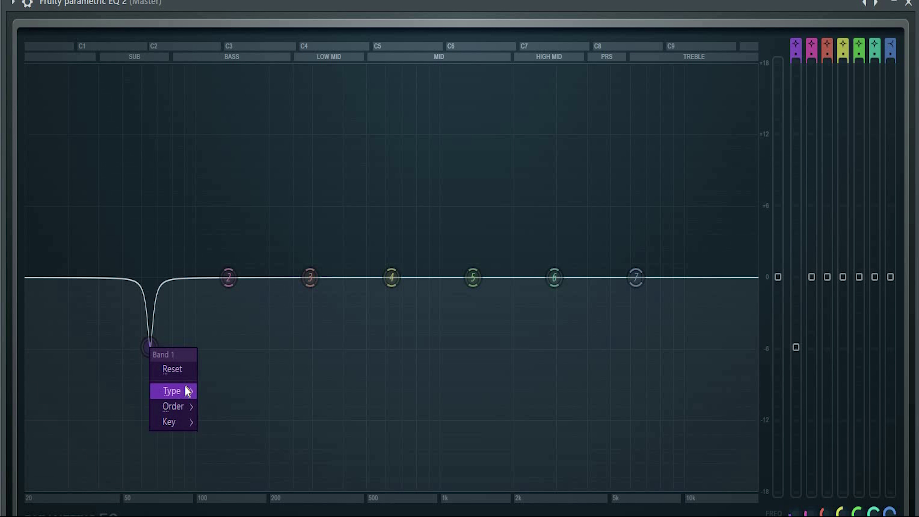
{"action": "mouse_move", "coordinate": [193, 390]}
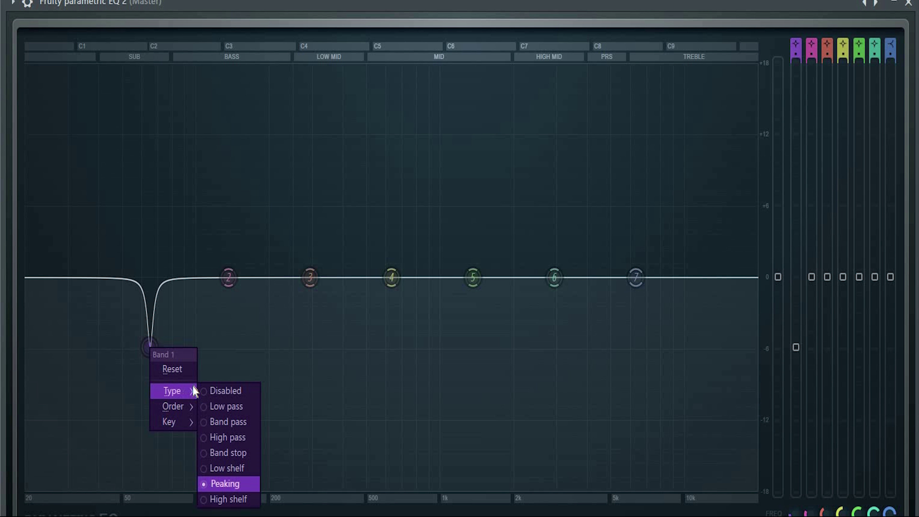
{"action": "left_click", "coordinate": [227, 437]}
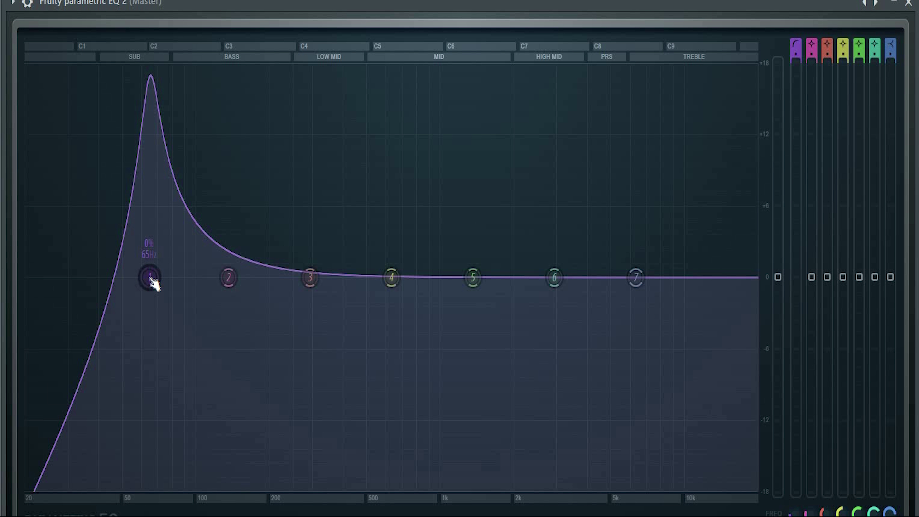
{"action": "scroll", "coordinate": [151, 279], "scroll_direction": "up", "scroll_amount": 10}
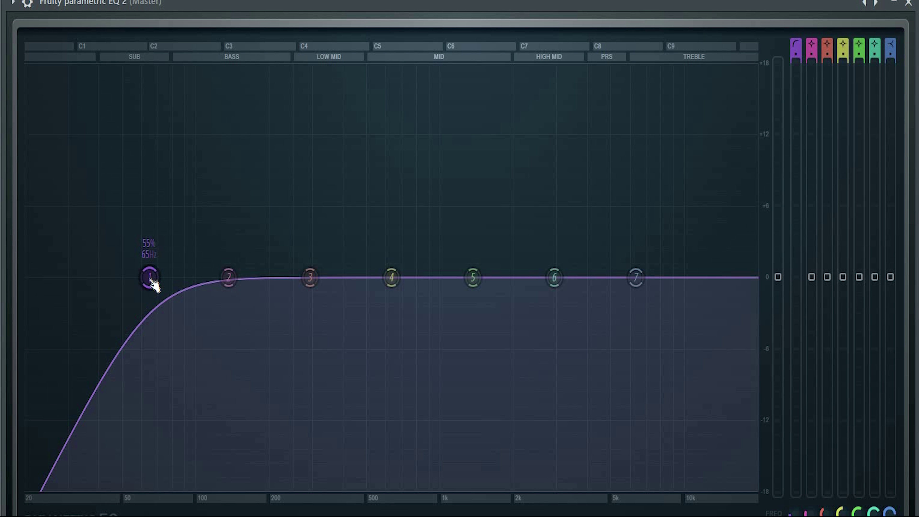
{"action": "left_click_drag", "start_coordinate": [151, 279], "coordinate": [183, 277]}
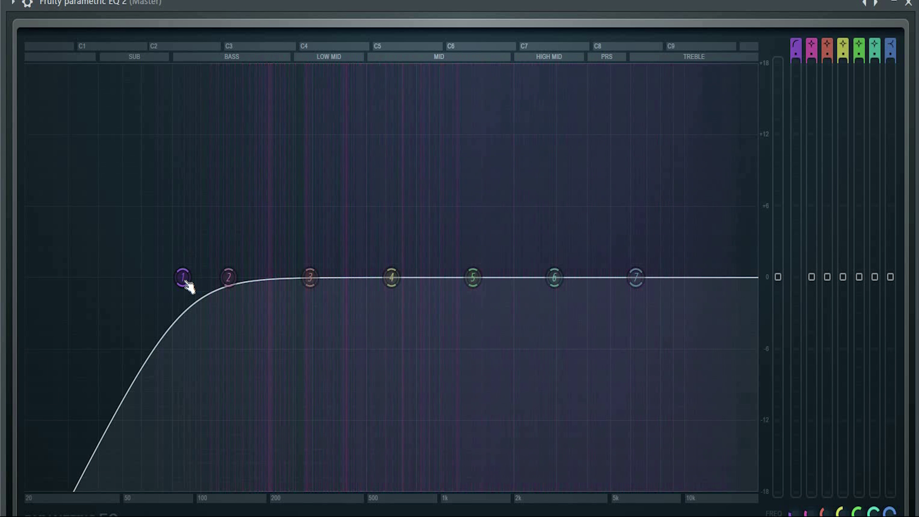
{"action": "left_click_drag", "start_coordinate": [183, 278], "coordinate": [361, 278]}
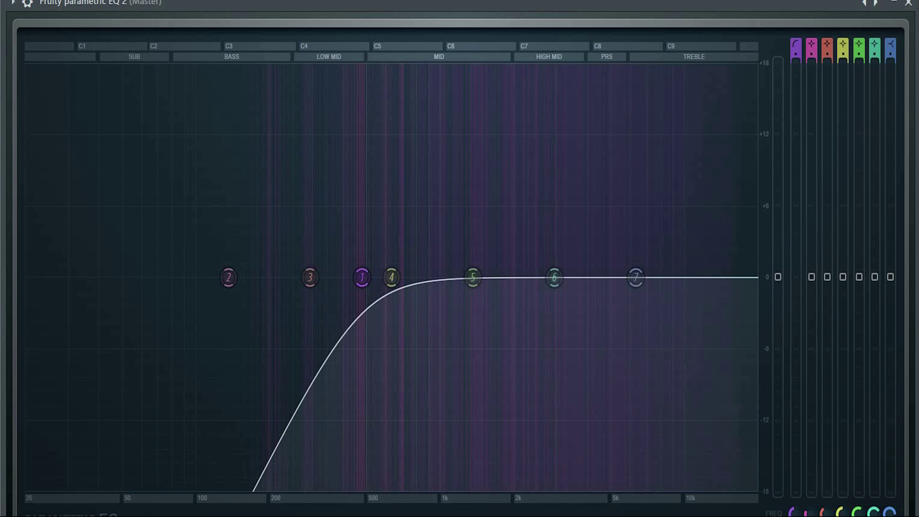
Unsolo Insert 5 in the mixer and move band 1's high-pass cutoff back below 100 Hz
{"action": "key", "text": "F9"}
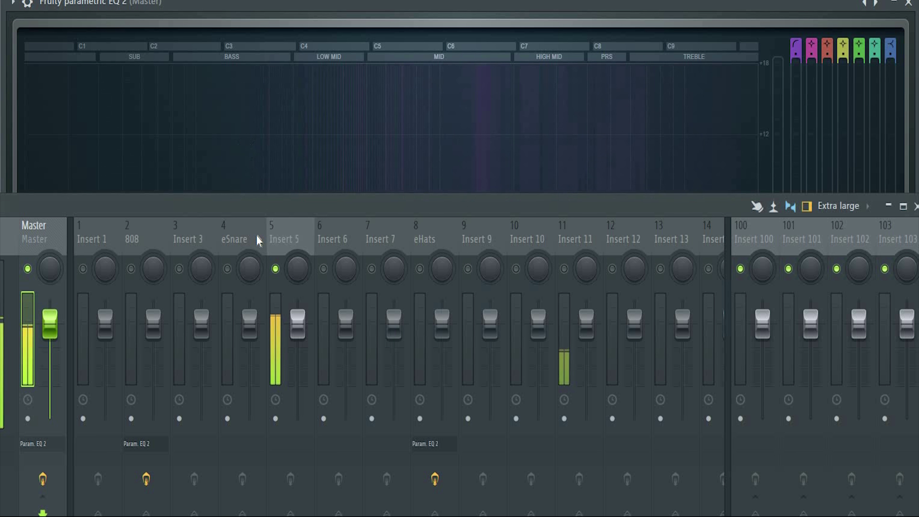
{"action": "right_click", "coordinate": [276, 269]}
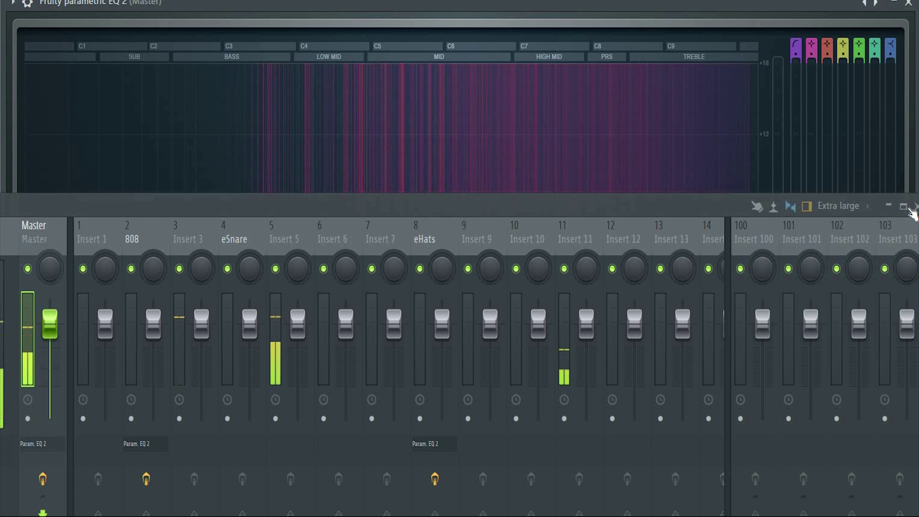
{"action": "key", "text": "F9"}
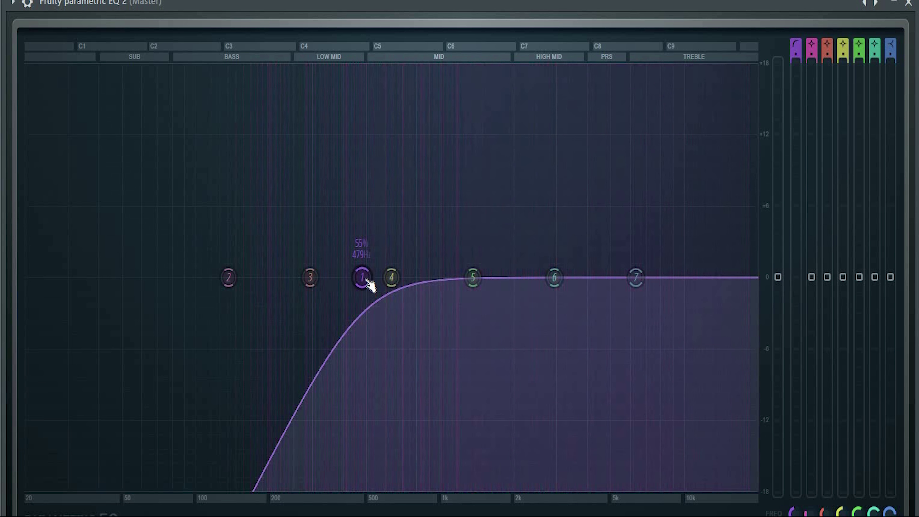
{"action": "left_click_drag", "start_coordinate": [362, 278], "coordinate": [168, 278]}
Change band 1 to a low-pass filter and sweep its cutoff upward through 101 Hz and 356 Hz to about 2 kHz
{"action": "right_click", "coordinate": [167, 283]}
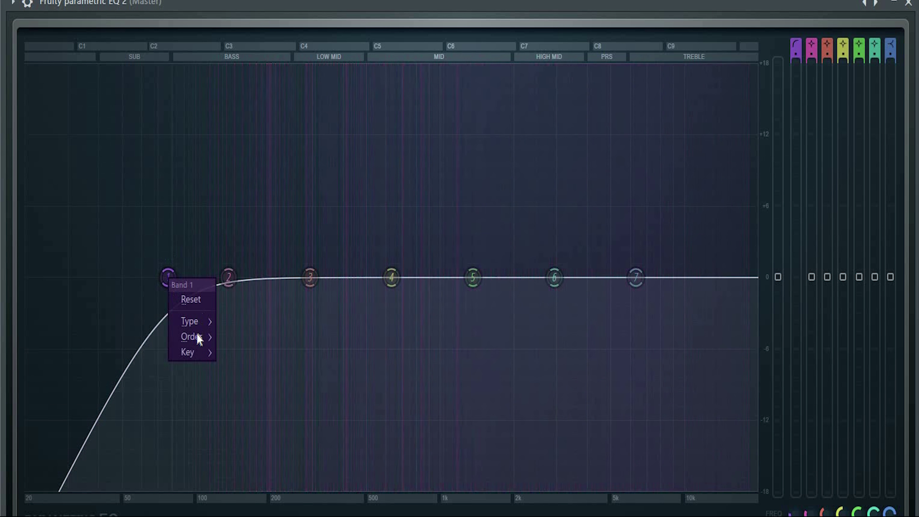
{"action": "mouse_move", "coordinate": [201, 321]}
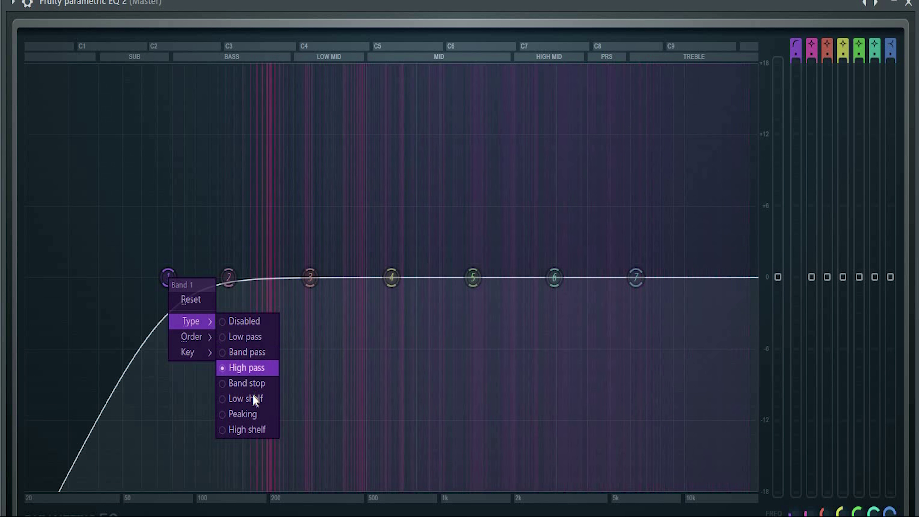
{"action": "left_click", "coordinate": [256, 338]}
{"action": "left_click_drag", "start_coordinate": [171, 279], "coordinate": [200, 279]}
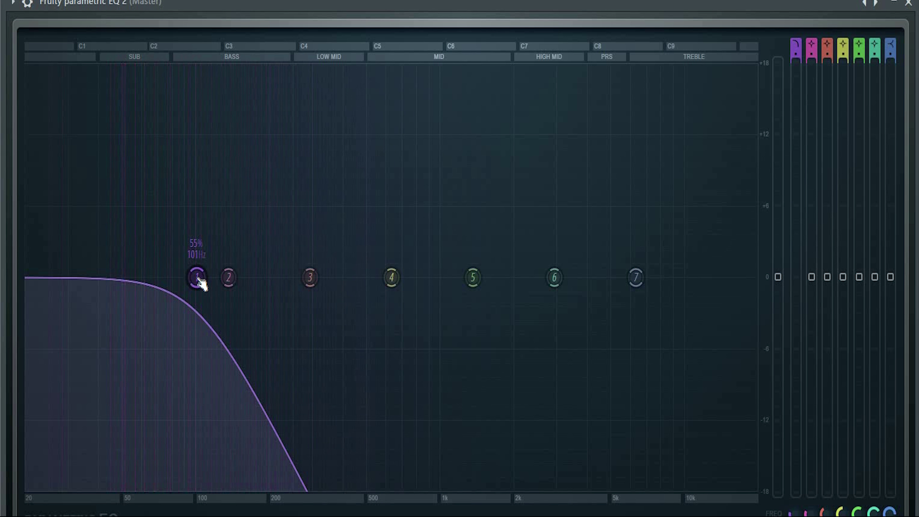
{"action": "left_click_drag", "start_coordinate": [200, 279], "coordinate": [332, 279]}
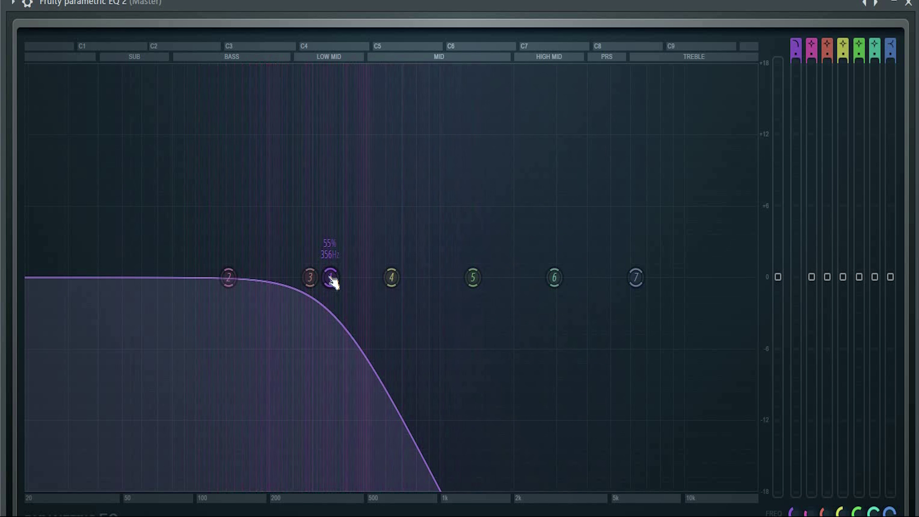
{"action": "left_click_drag", "start_coordinate": [330, 278], "coordinate": [511, 277]}
Reset band 1 and turn it into a low shelf with 61% bandwidth
{"action": "right_click", "coordinate": [511, 277]}
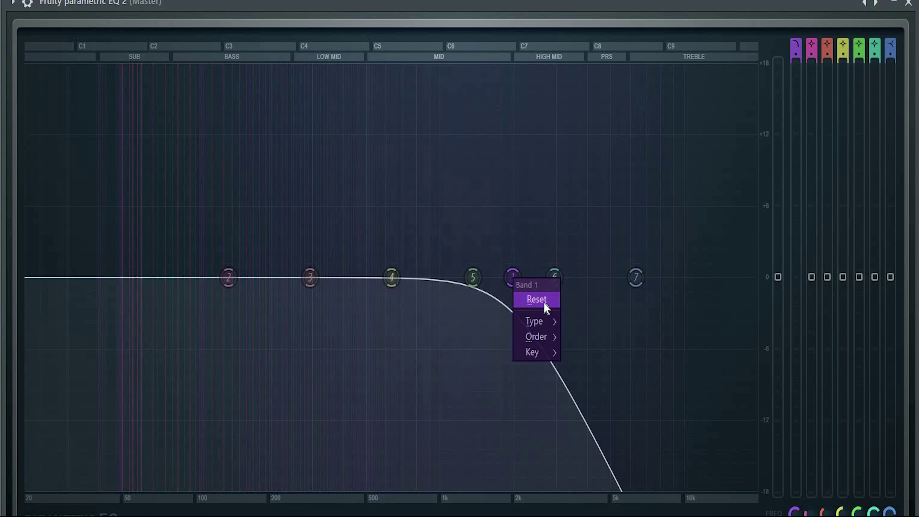
{"action": "left_click", "coordinate": [543, 303]}
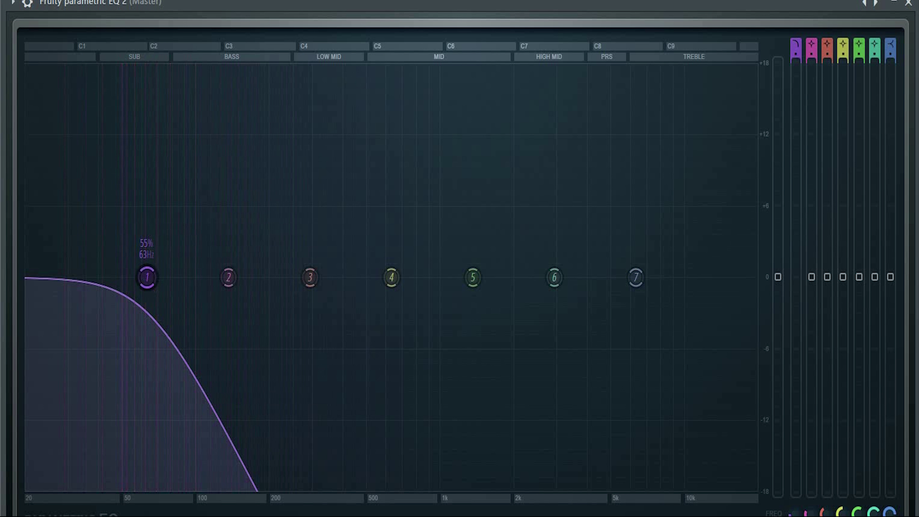
{"action": "scroll", "coordinate": [144, 278], "scroll_direction": "up", "scroll_amount": 2}
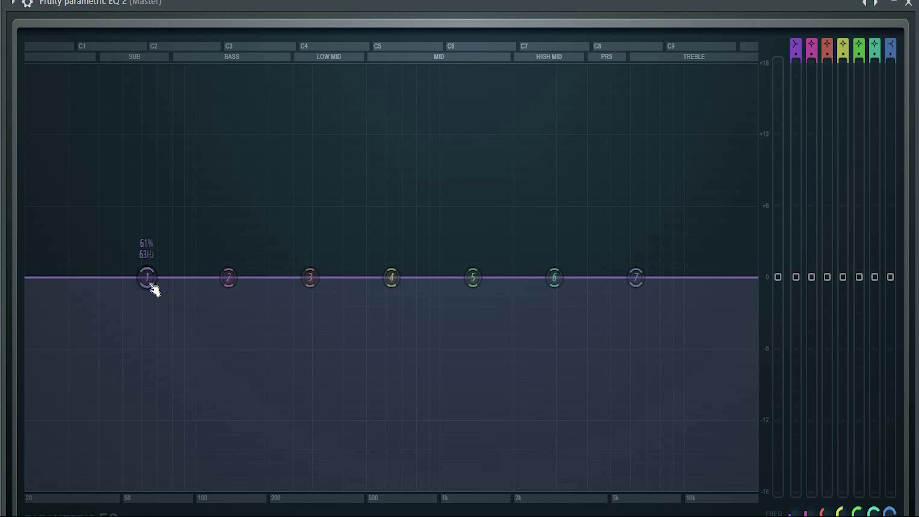
Move band 1's low shelf to about 960 Hz, trying a boost of about 10 dB and a cut of about 8.5 dB with varied bandwidth
{"action": "left_click_drag", "start_coordinate": [147, 278], "coordinate": [437, 157]}
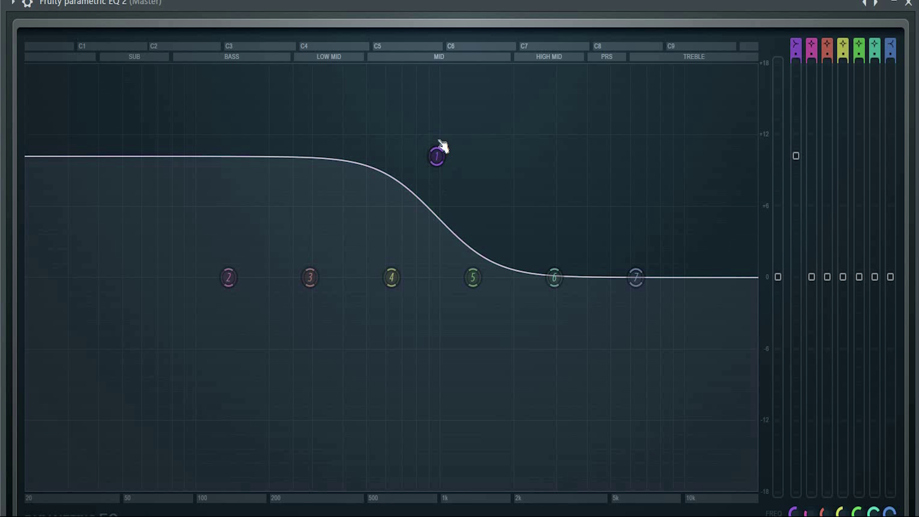
{"action": "scroll", "coordinate": [436, 163], "scroll_direction": "down", "scroll_amount": 5}
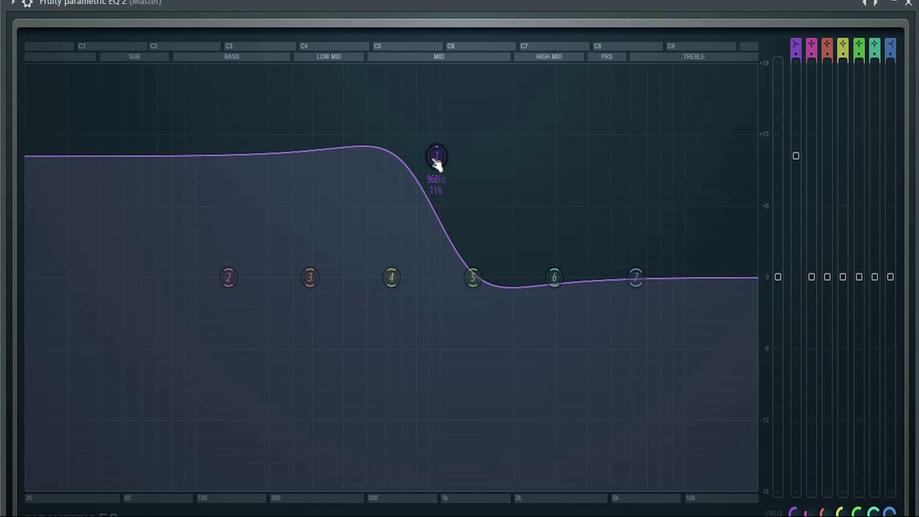
{"action": "scroll", "coordinate": [436, 160], "scroll_direction": "down", "scroll_amount": 5}
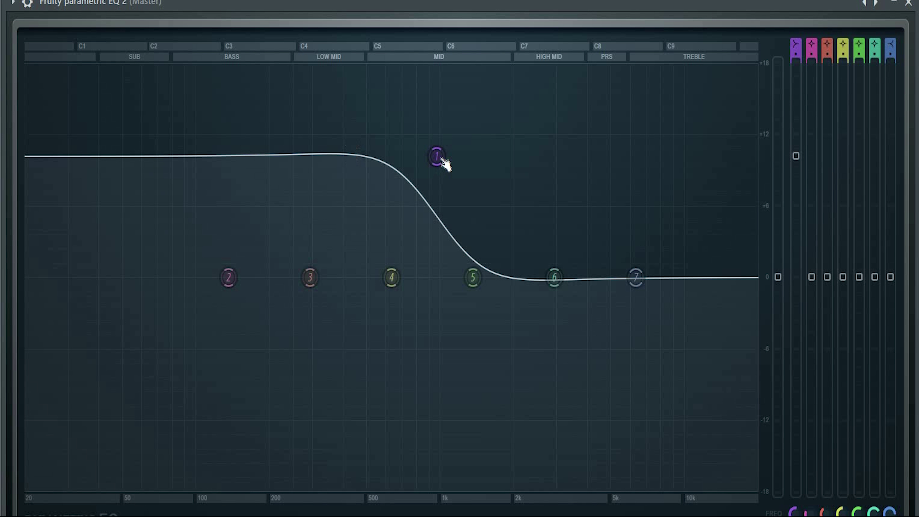
{"action": "left_click_drag", "start_coordinate": [442, 159], "coordinate": [437, 374]}
{"action": "scroll", "coordinate": [439, 378], "scroll_direction": "up", "scroll_amount": 10}
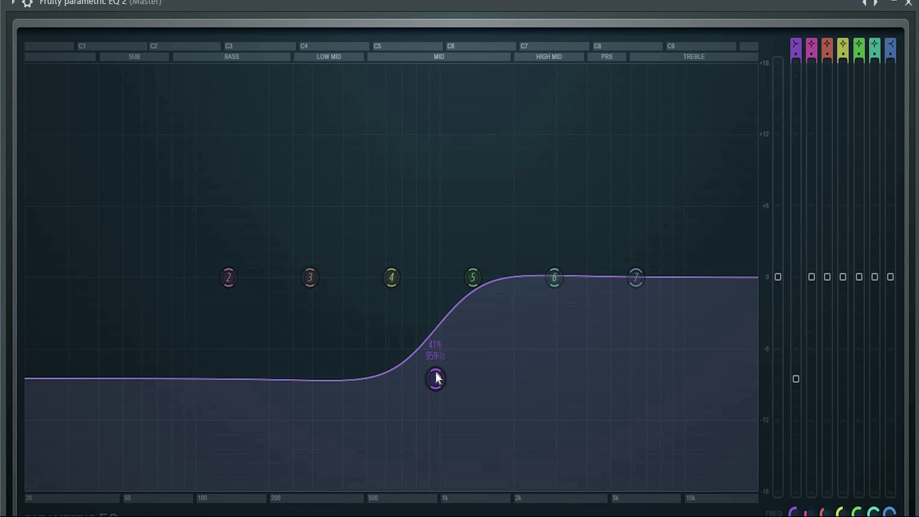
Change band 1 to a high shelf and move it down to about 643 Hz, keeping a cut of about 8 dB
{"action": "right_click", "coordinate": [436, 376]}
{"action": "mouse_move", "coordinate": [468, 438]}
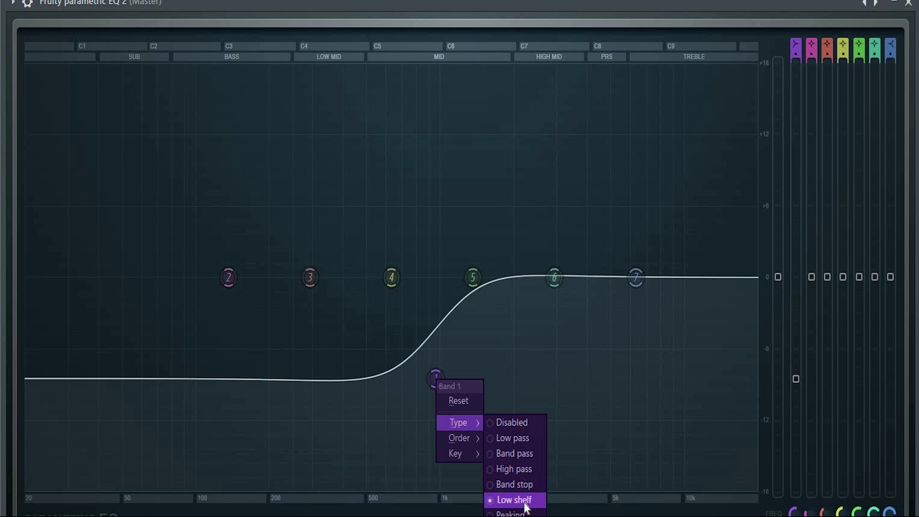
{"action": "left_click", "coordinate": [515, 516]}
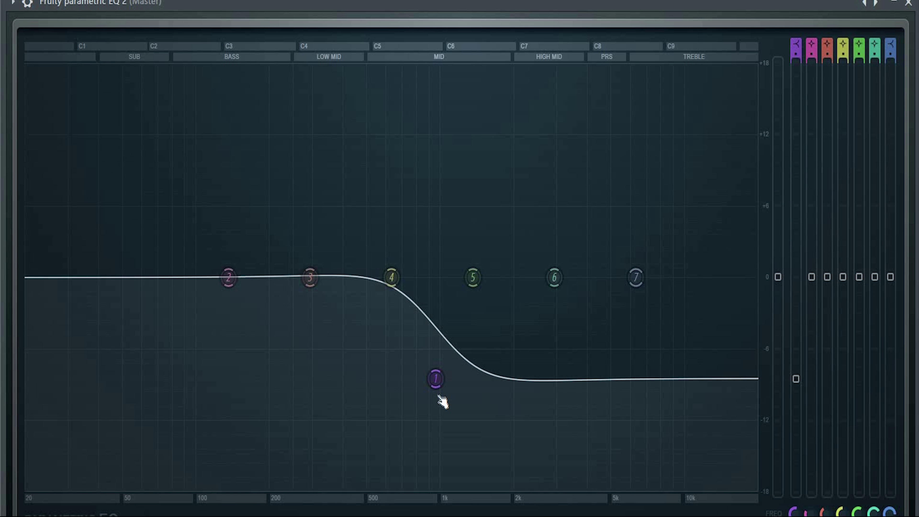
{"action": "left_click_drag", "start_coordinate": [436, 379], "coordinate": [396, 378]}
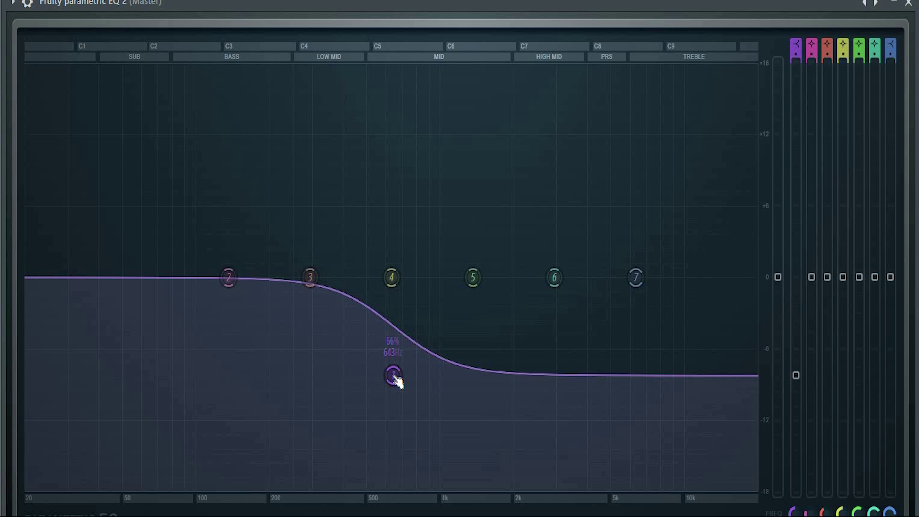
Narrow the bandwidth of band 1's high shelf to 1%, then widen it to 51%
{"action": "scroll", "coordinate": [396, 378], "scroll_direction": "down", "scroll_amount": 5}
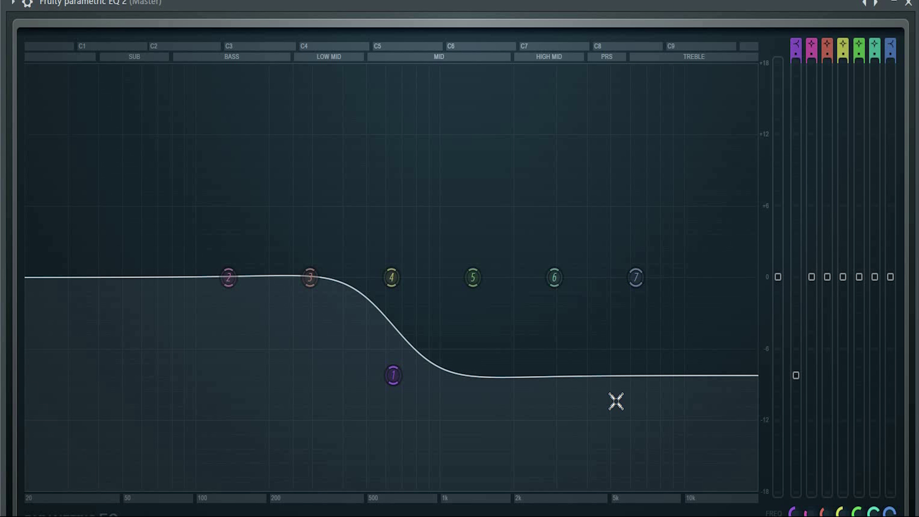
{"action": "scroll", "coordinate": [394, 386], "scroll_direction": "down", "scroll_amount": 5}
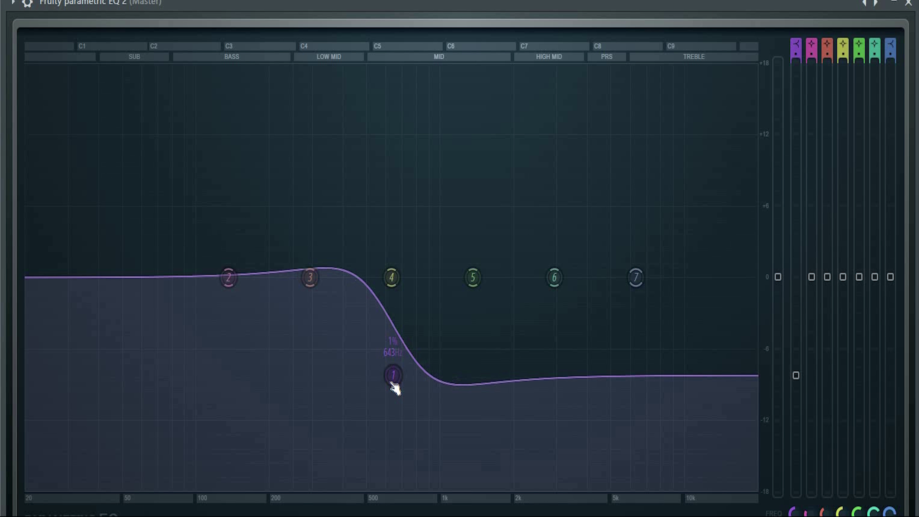
{"action": "scroll", "coordinate": [394, 385], "scroll_direction": "up", "scroll_amount": 6}
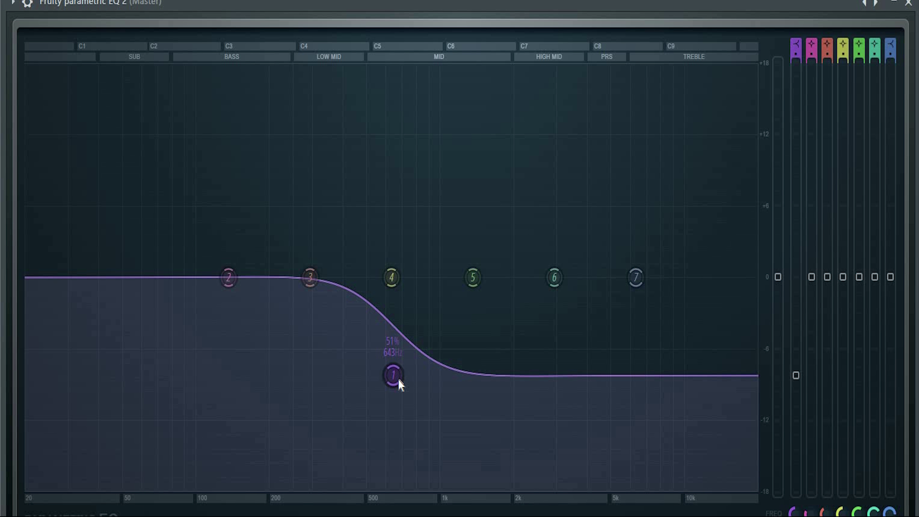
Open the options of band 1 for choosing another filter type
{"action": "right_click", "coordinate": [397, 379]}
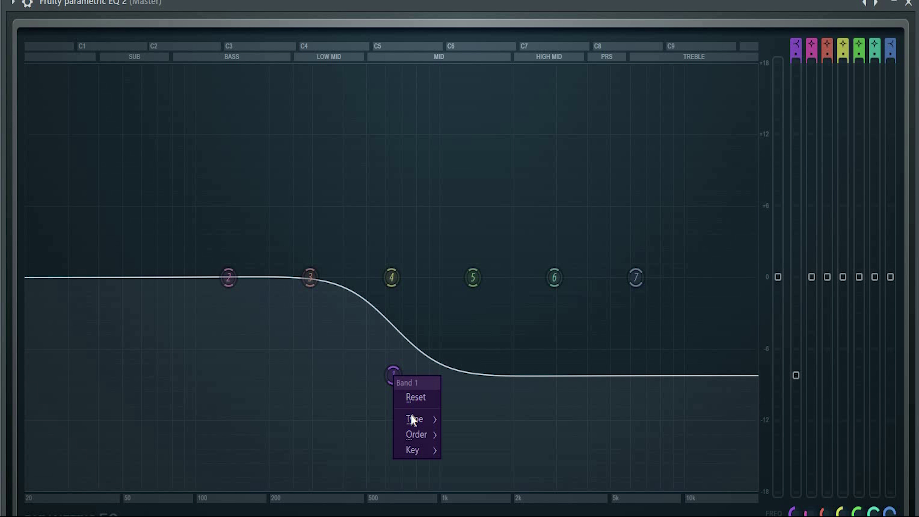